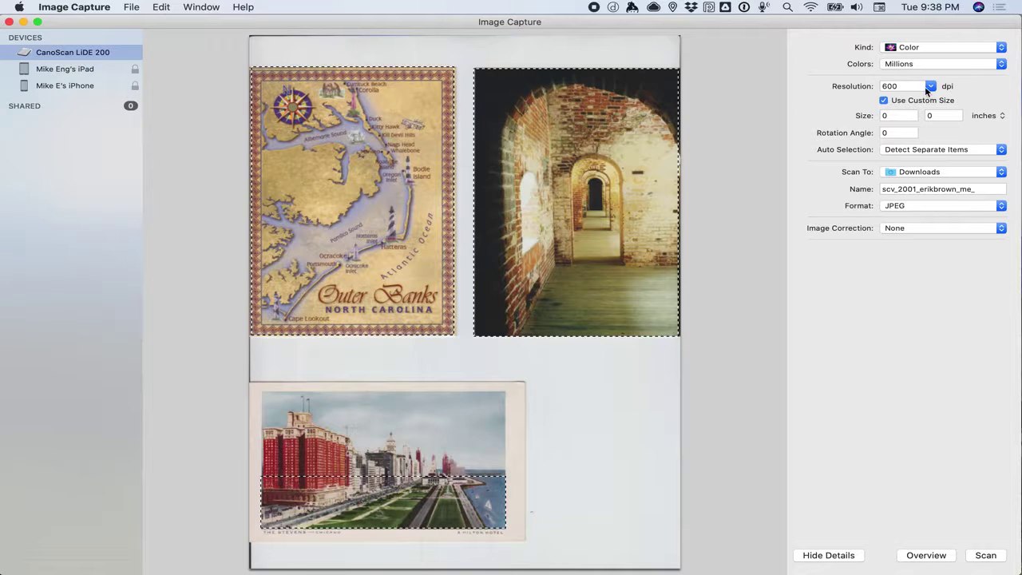
# Step: Extend the scan selection on the Chicago postcard upward to cover the whole picture, making it 4.83 by 3 inches
pyautogui.click(383, 479)
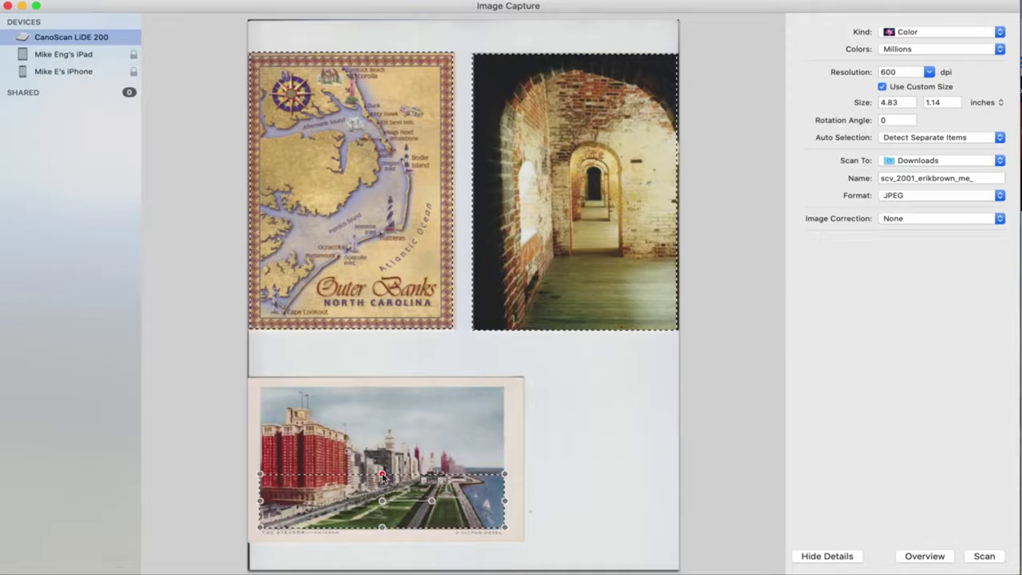
pyautogui.click(739, 105)
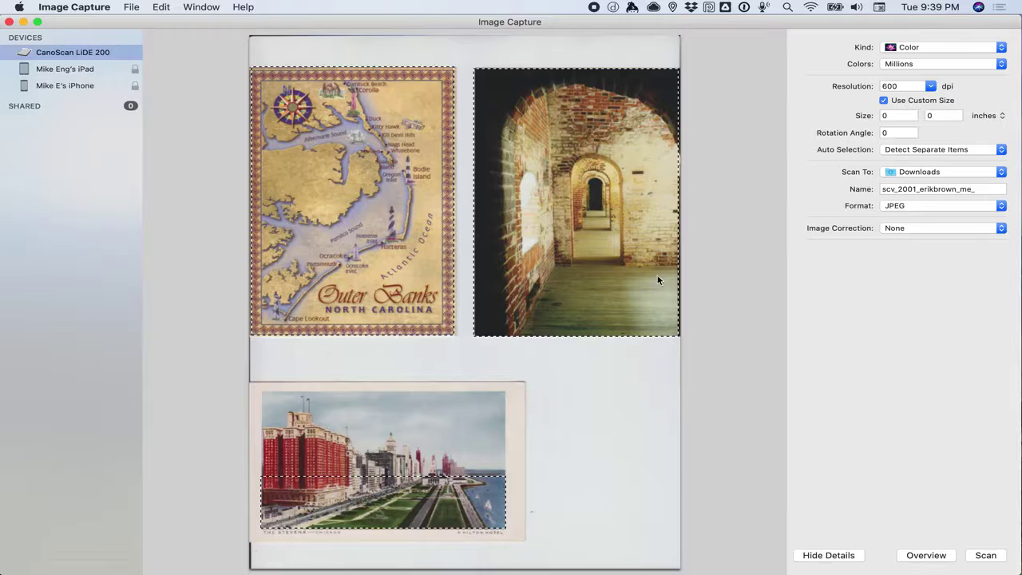
pyautogui.click(406, 480)
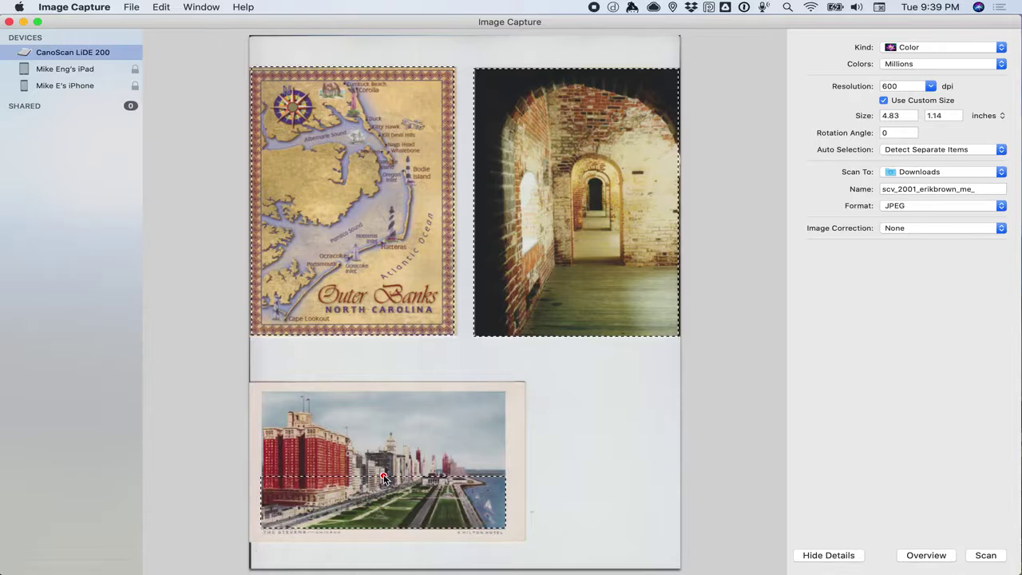
pyautogui.moveTo(383, 477); pyautogui.dragTo(383, 391)
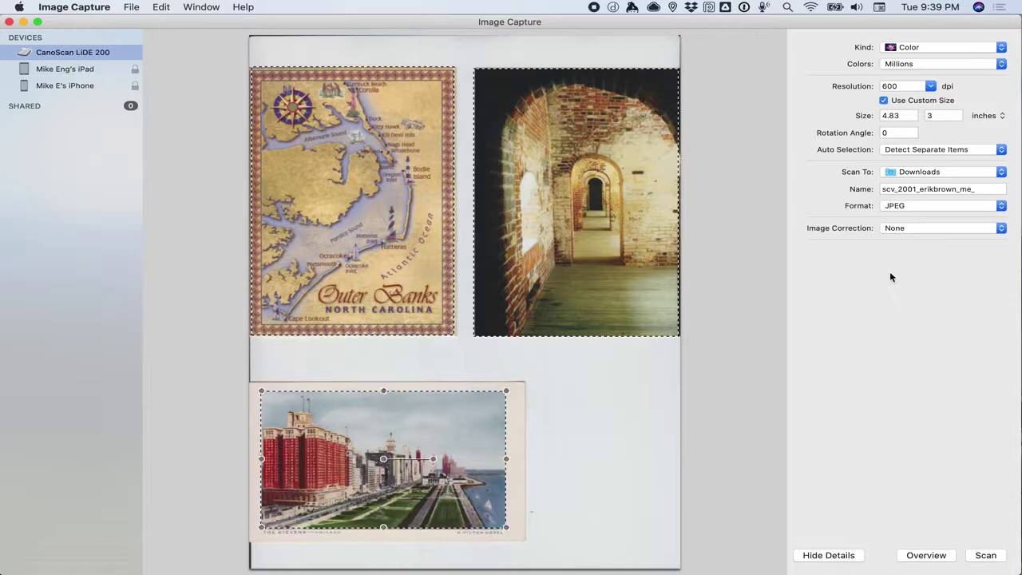
# Step: Keep JPEG as the file format and scan the selected items into the Downloads folder
pyautogui.click(984, 190)
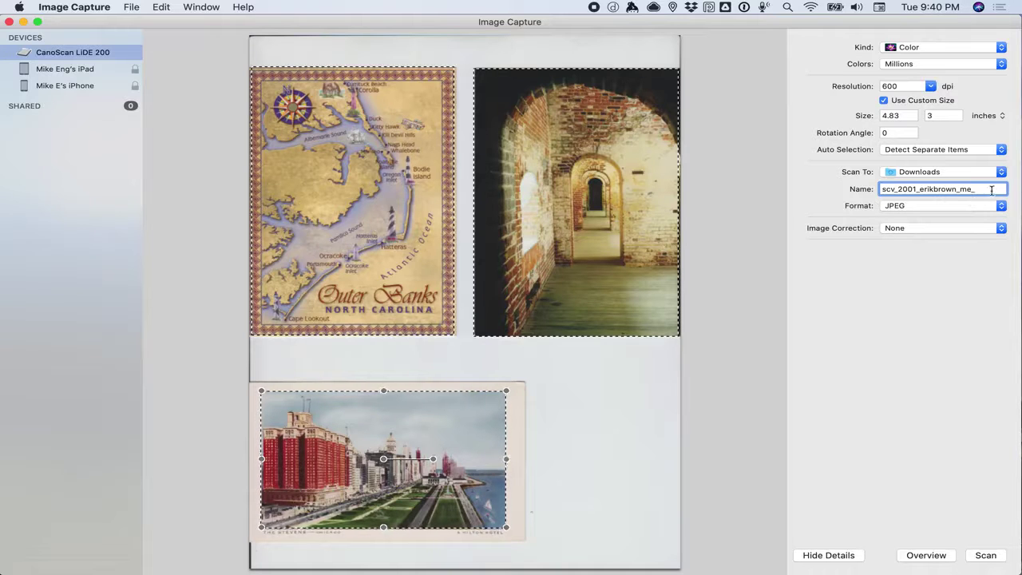
pyautogui.click(918, 190)
pyautogui.click(938, 206)
pyautogui.click(938, 208)
pyautogui.click(981, 560)
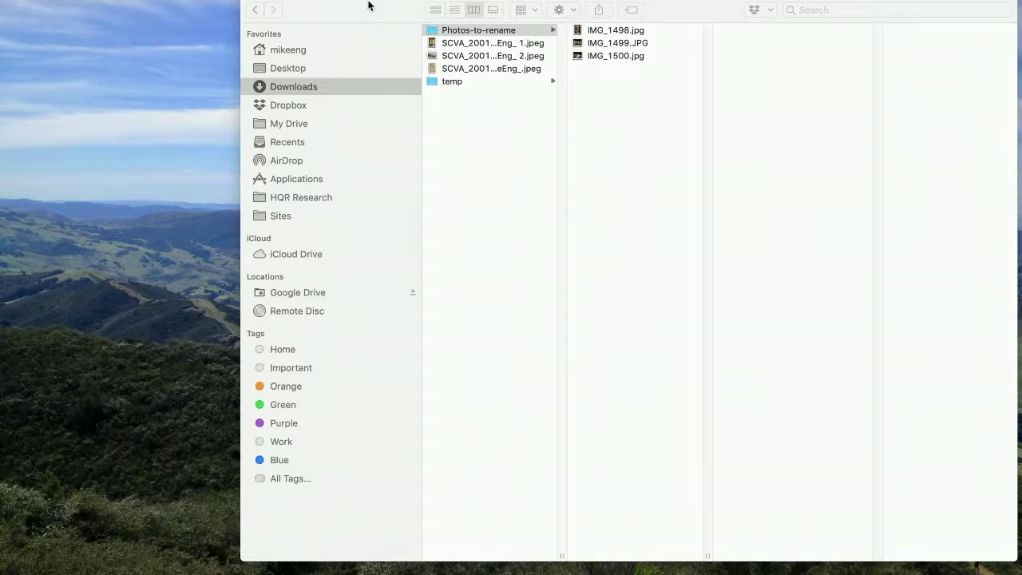
# Step: In Finder, open IMG_1498.jpg from the Photos-to-rename folder to view its orientation, and close it again
pyautogui.click(369, 6)
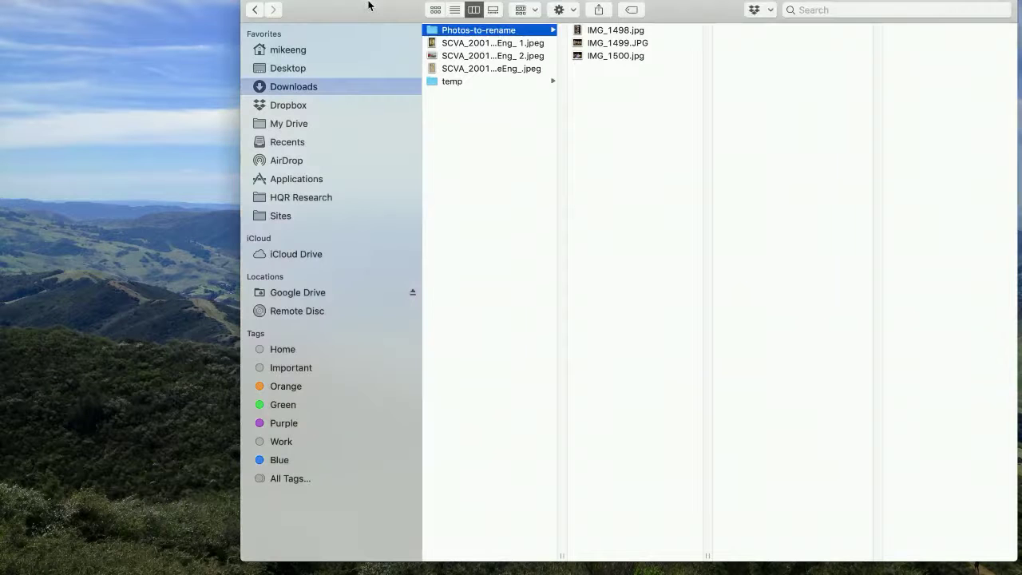
pyautogui.click(582, 34)
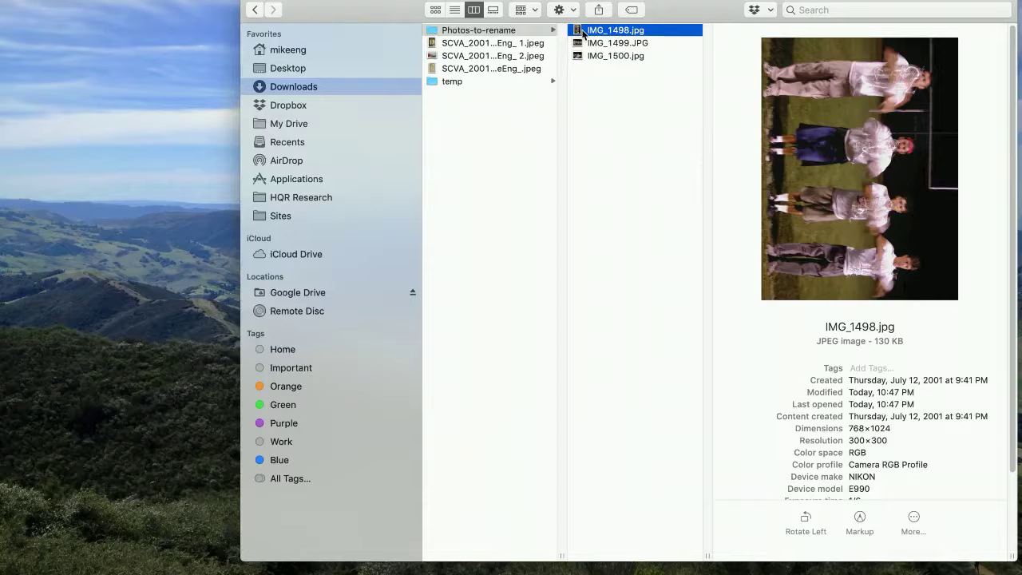
pyautogui.doubleClick(576, 31)
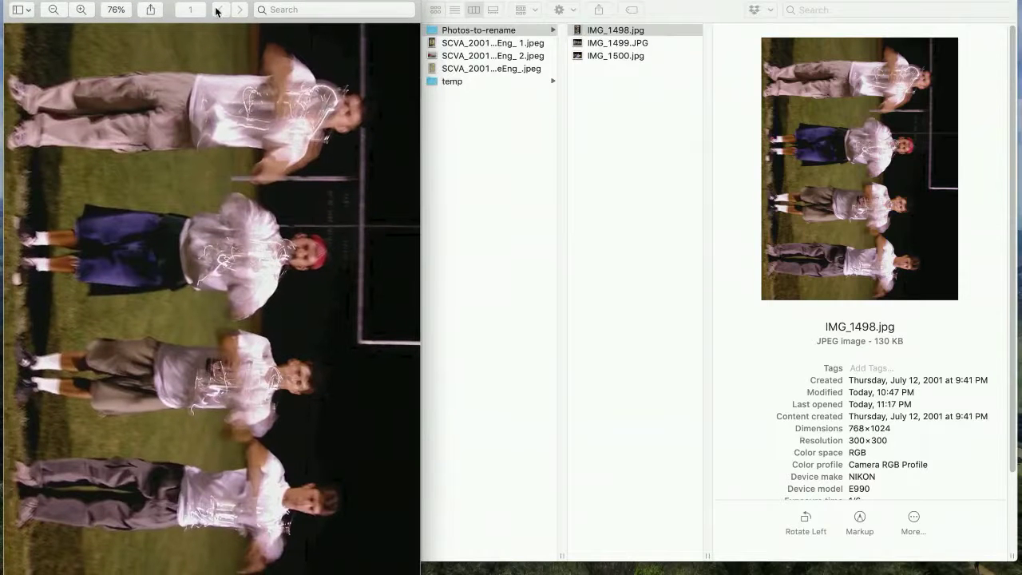
pyautogui.moveTo(82, 2); pyautogui.dragTo(79, 2)
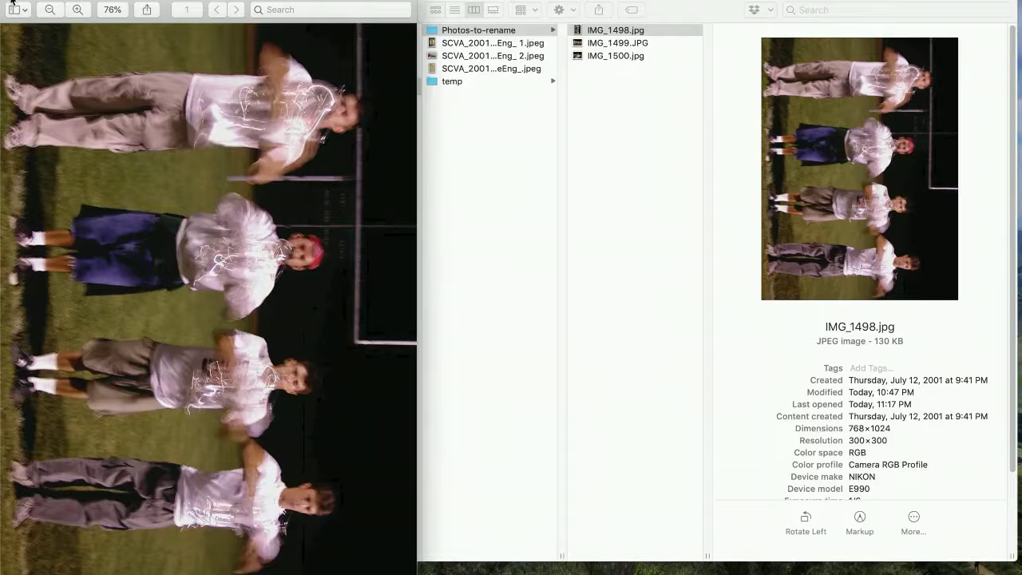
pyautogui.press('super+w')
# Step: Open IMG_1498.jpg with Preview, choosing the application explicitly
pyautogui.click(594, 30)
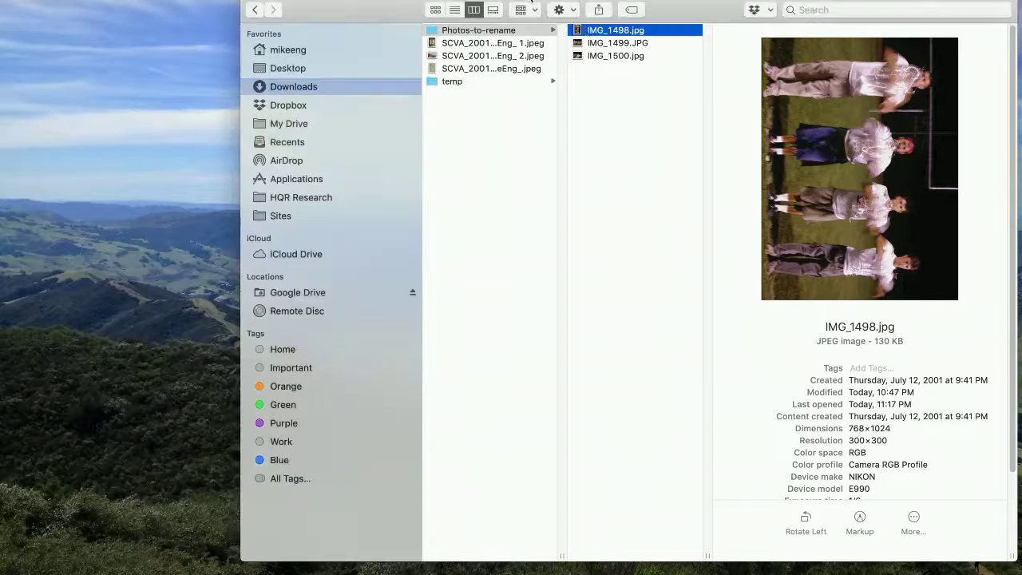
pyautogui.rightClick(584, 33)
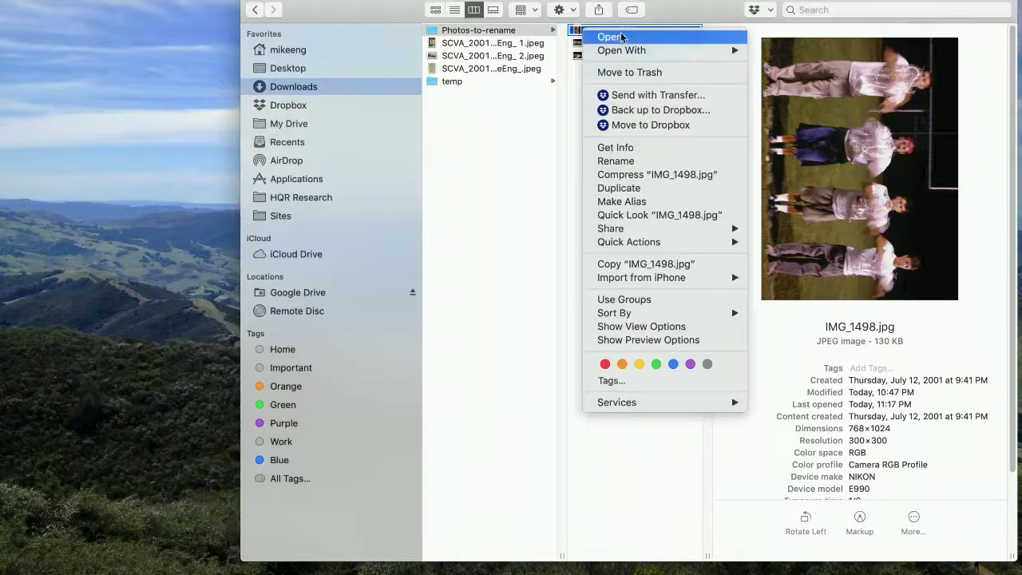
pyautogui.moveTo(623, 51)
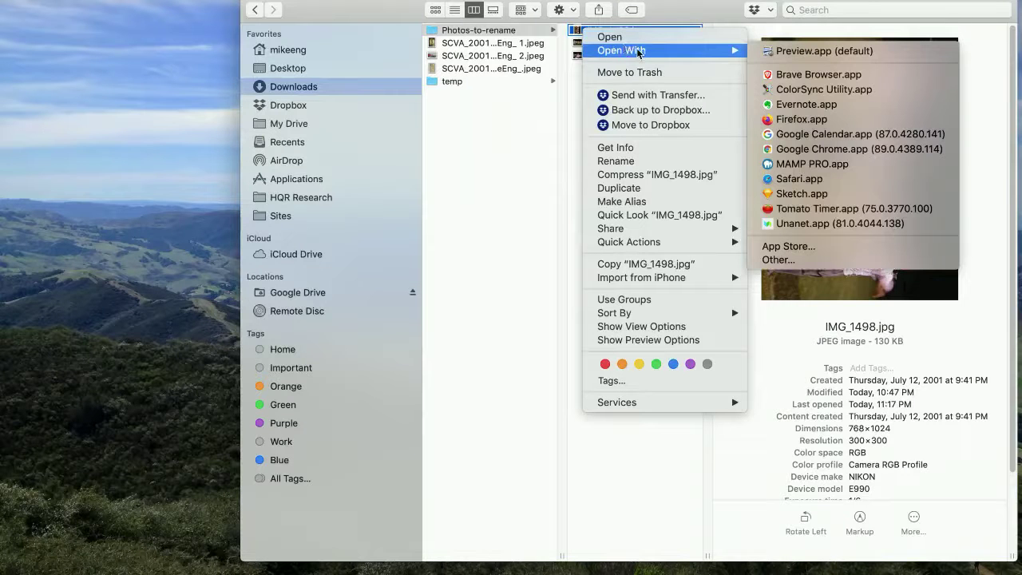
pyautogui.click(795, 52)
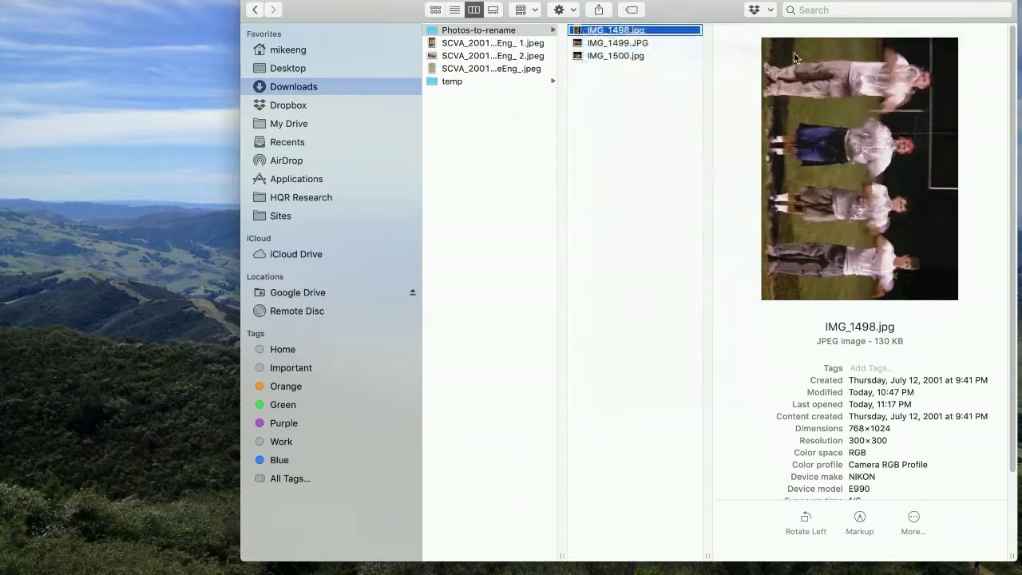
# Step: Rotate the photo left so the people stand upright, save it and quit Preview
pyautogui.click(222, 0)
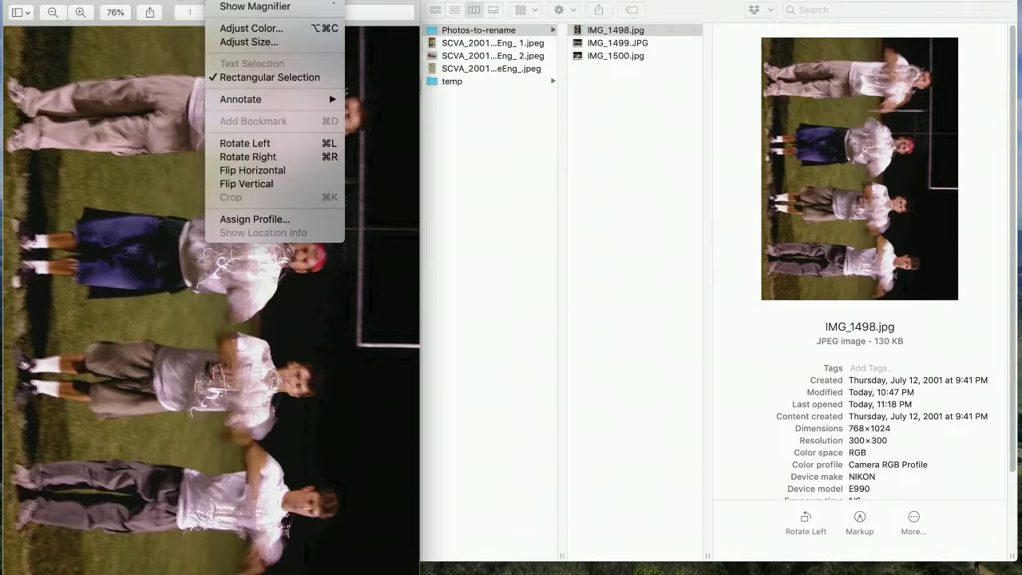
pyautogui.click(280, 144)
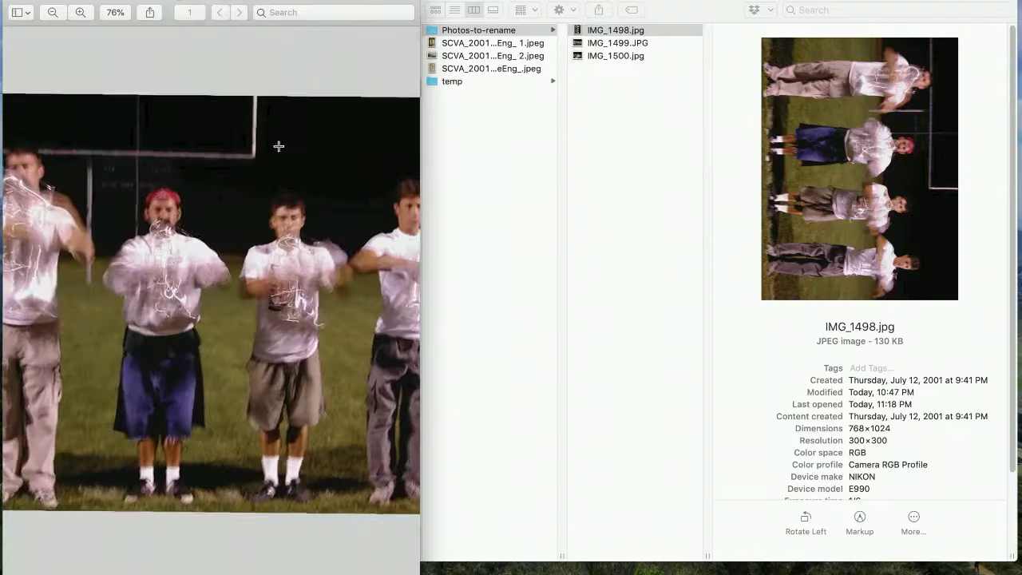
pyautogui.moveTo(324, 2); pyautogui.dragTo(333, 0)
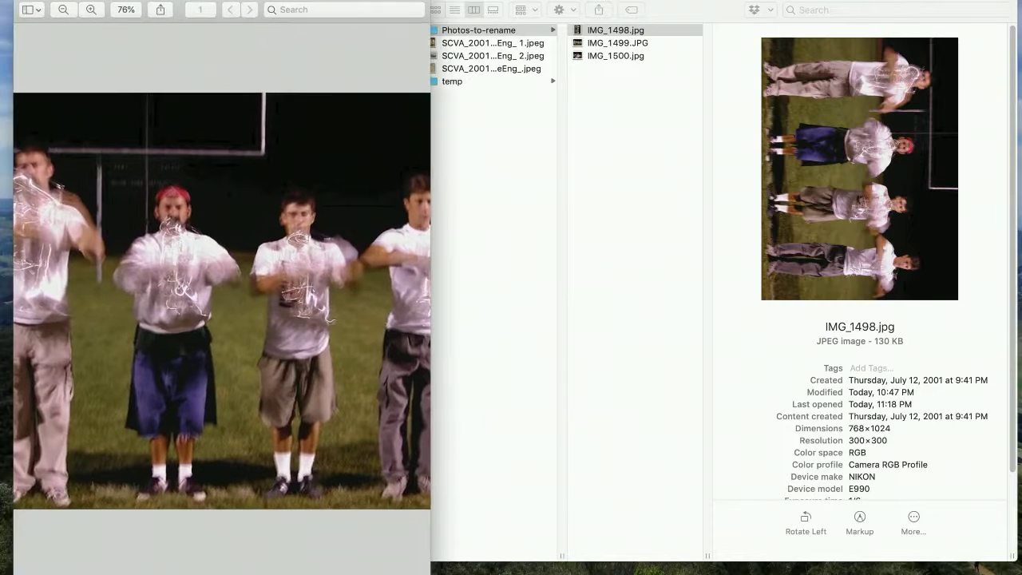
pyautogui.click(102, 1)
pyautogui.click(109, 69)
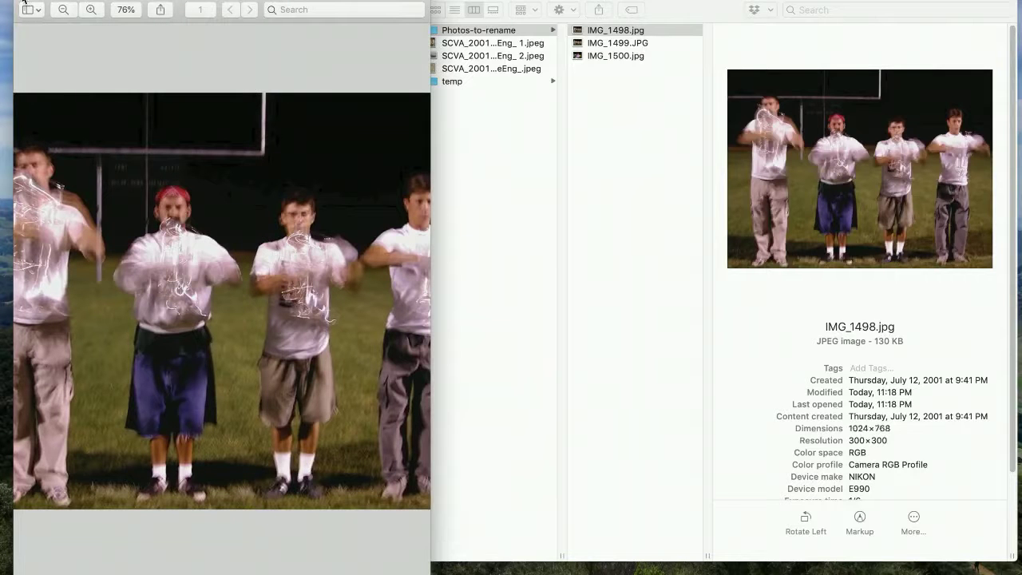
pyautogui.press('cmd+q')
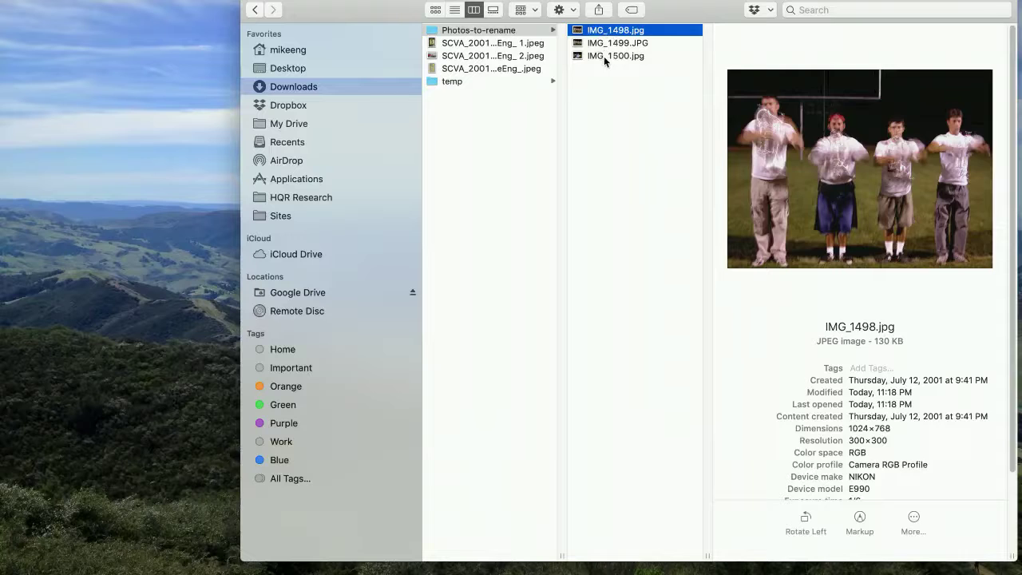
pyautogui.click(604, 56)
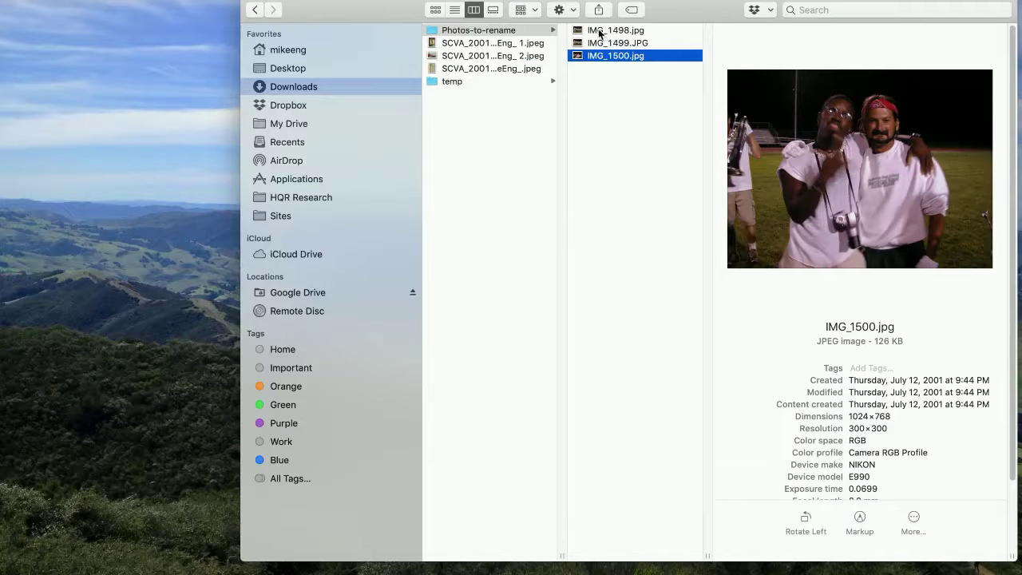
pyautogui.keyDown('shift'); pyautogui.click(600, 33); pyautogui.keyUp('shift')
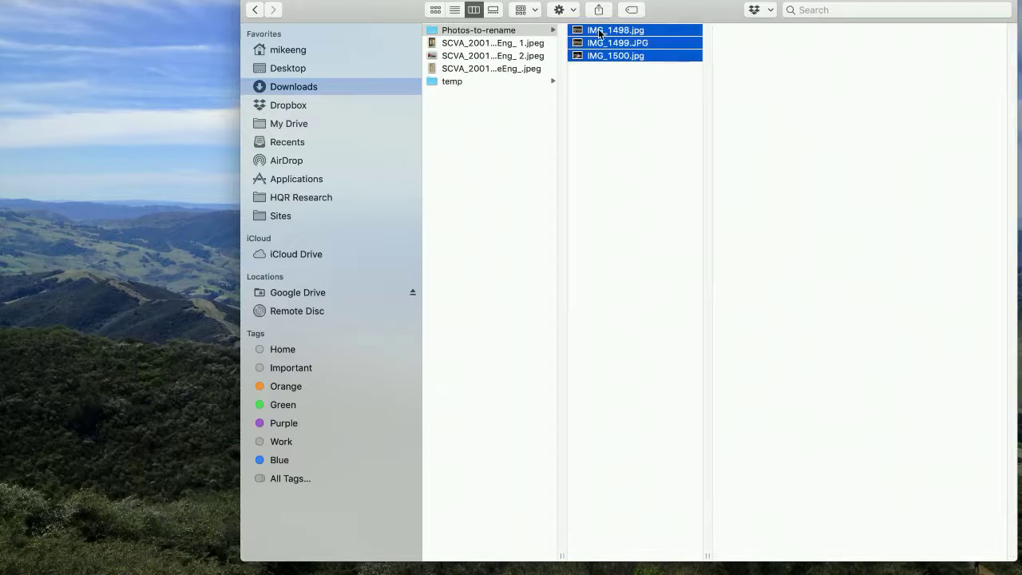
pyautogui.click(635, 91)
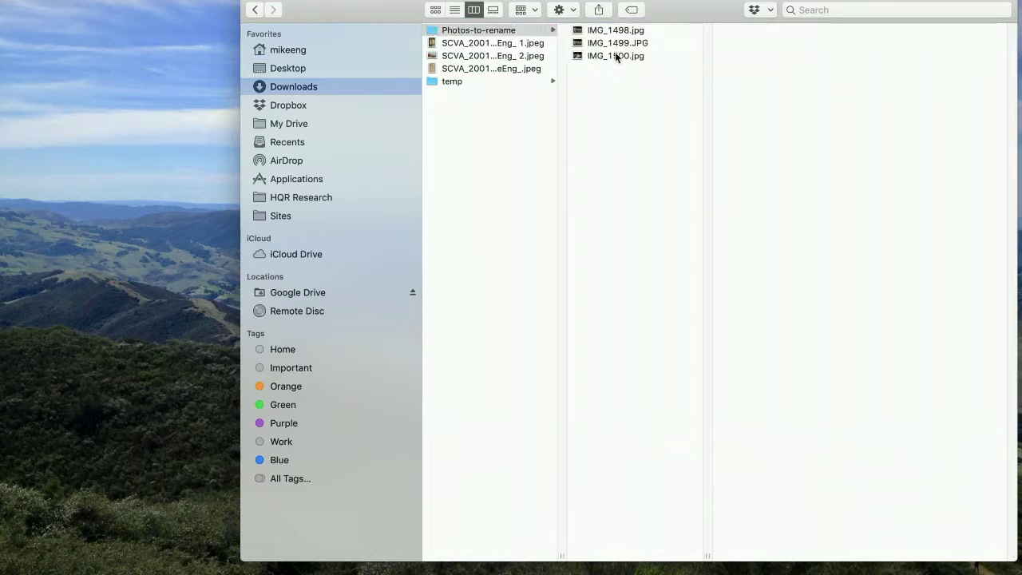
# Step: Select IMG_1498, IMG_1499 and IMG_1500 and start a batch rename of the three photos
pyautogui.click(618, 56)
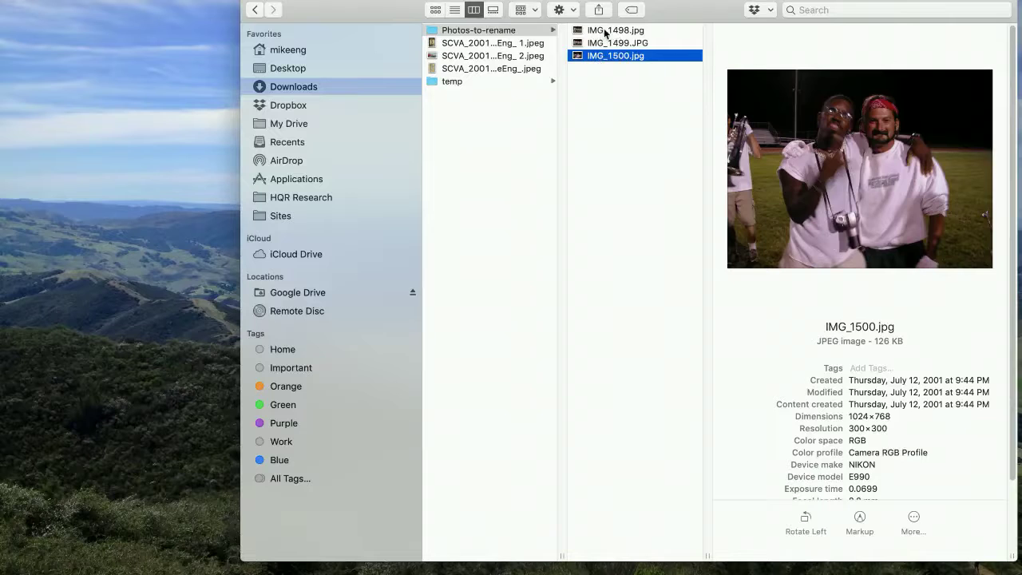
pyautogui.keyDown('shift'); pyautogui.click(605, 32); pyautogui.keyUp('shift')
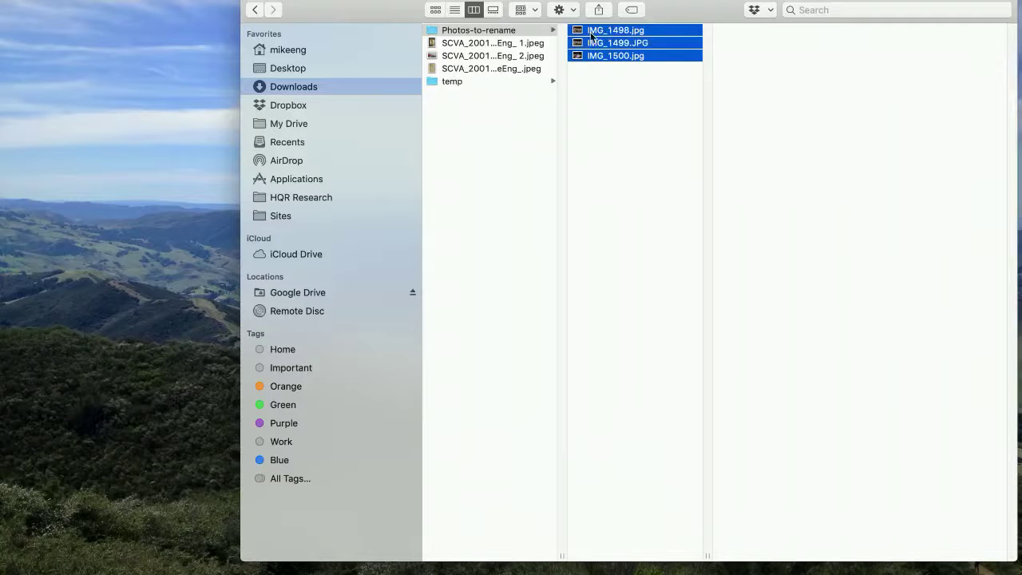
pyautogui.rightClick(612, 35)
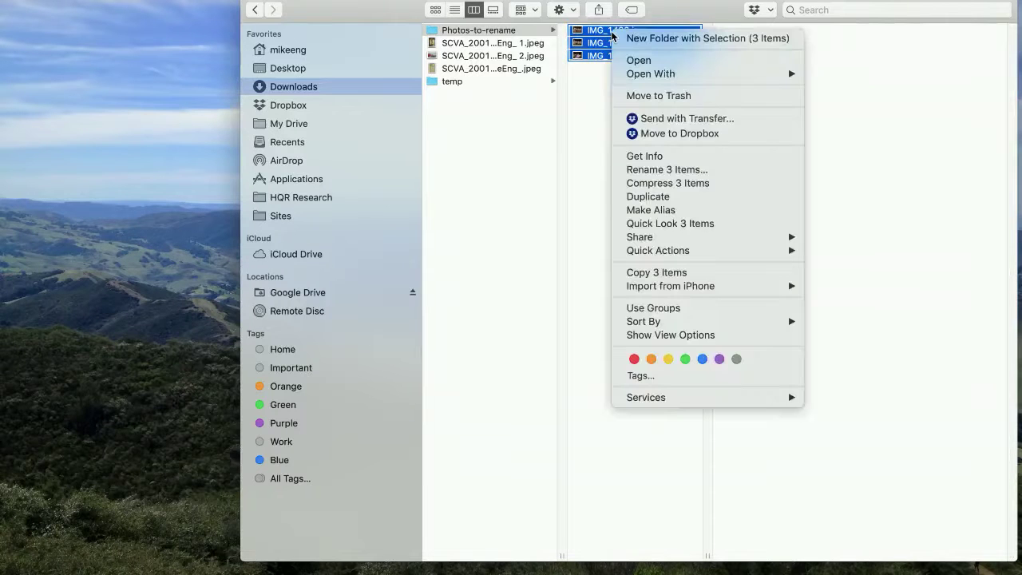
pyautogui.click(650, 171)
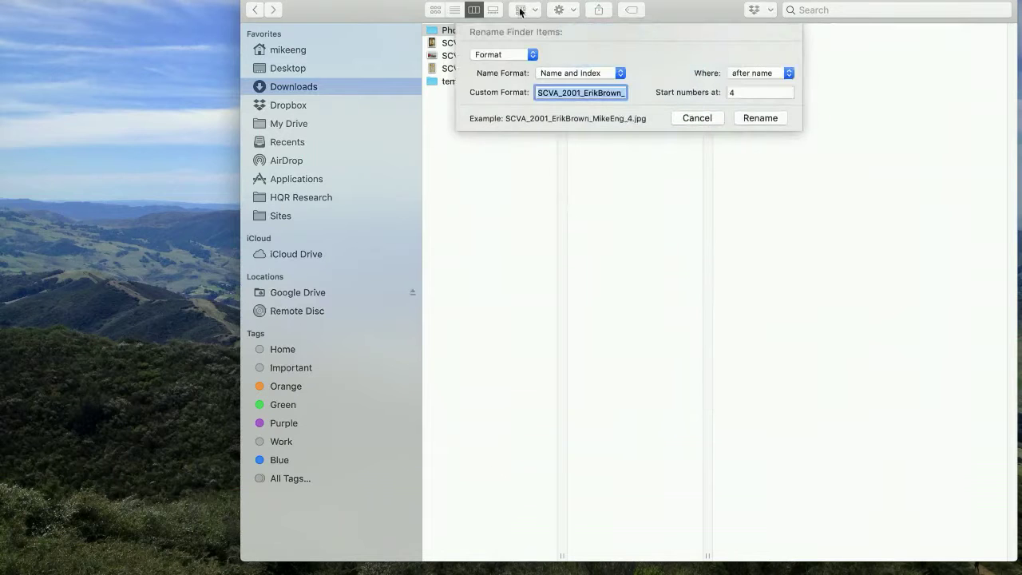
# Step: Switch the rename mode to Replace Text and back to Format, and view the name format choices, keeping Name and Index
pyautogui.click(523, 53)
pyautogui.click(508, 30)
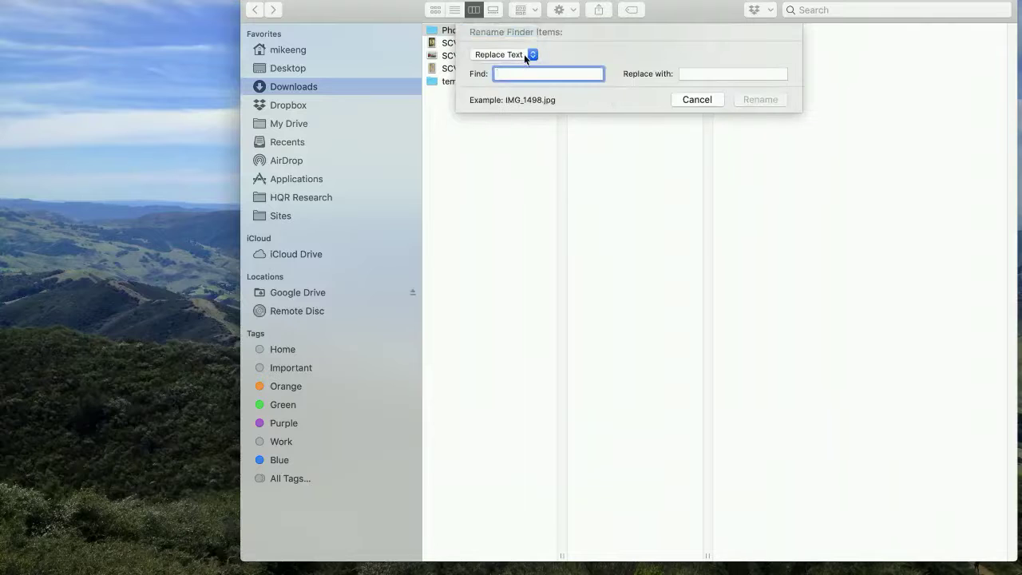
pyautogui.click(528, 57)
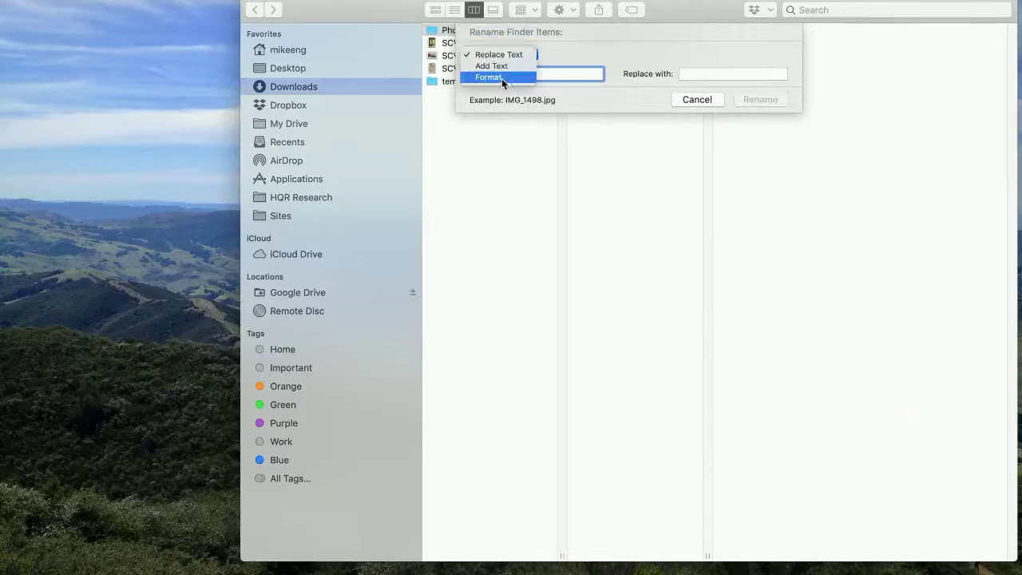
pyautogui.click(505, 78)
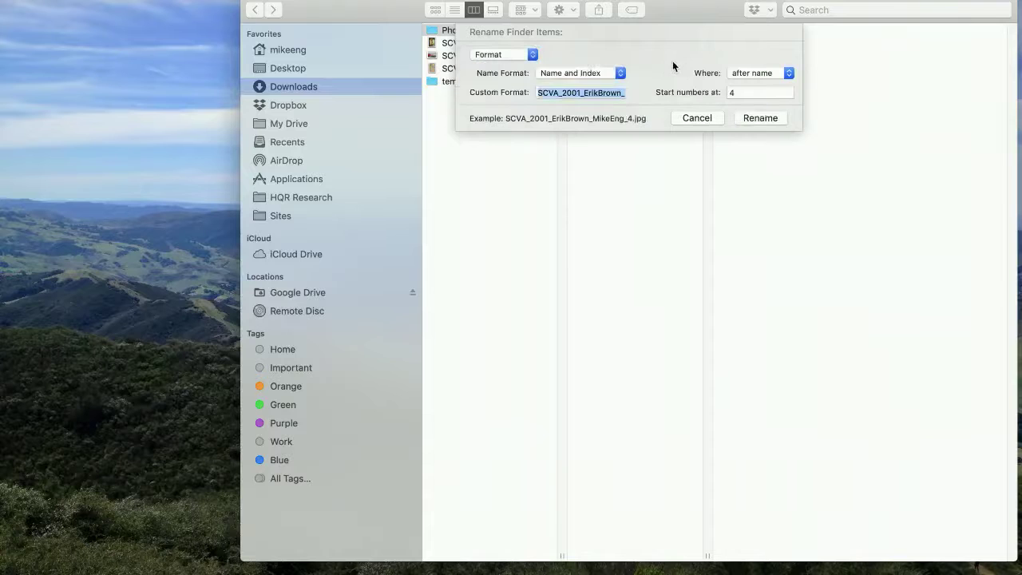
pyautogui.click(605, 73)
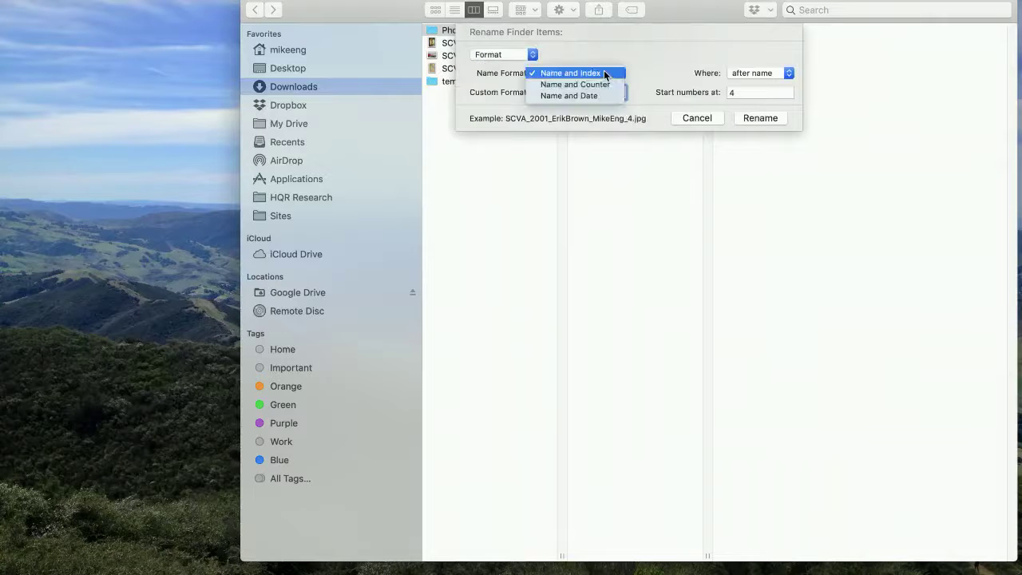
pyautogui.click(660, 64)
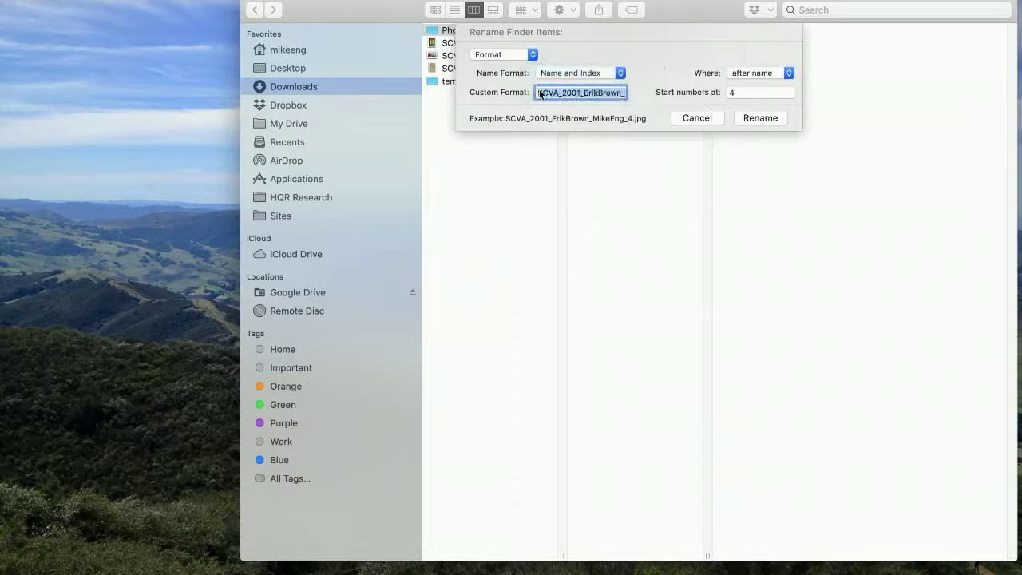
# Step: Review the custom format text from start to end and check the number placement, leaving it after the name
pyautogui.click(538, 93)
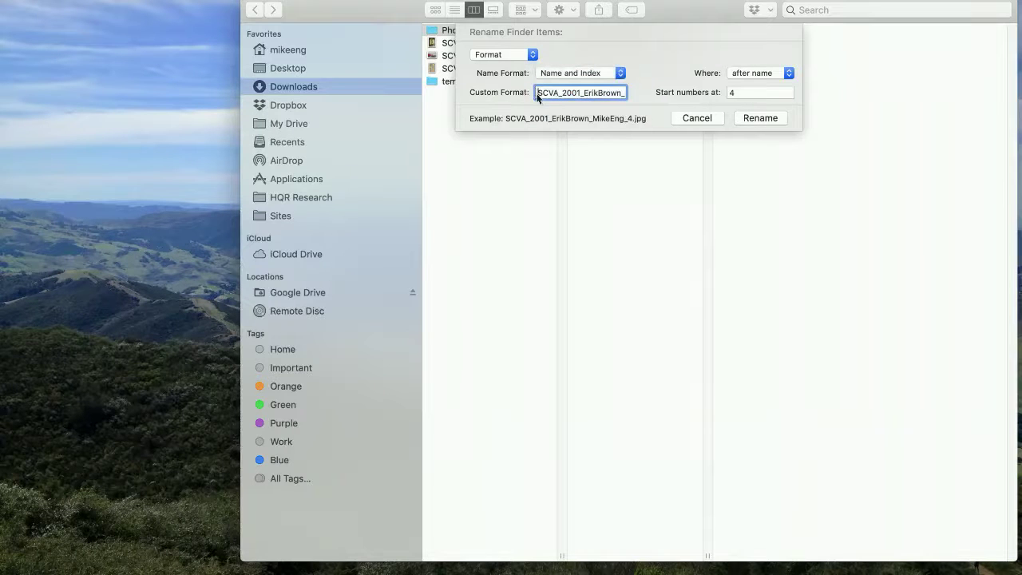
pyautogui.moveTo(537, 93); pyautogui.dragTo(628, 94)
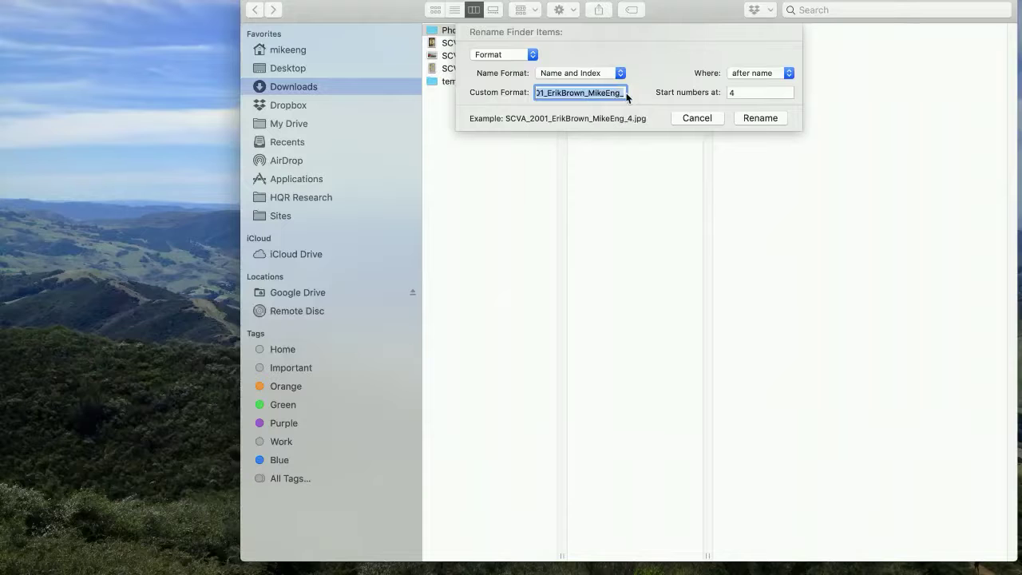
pyautogui.click(624, 94)
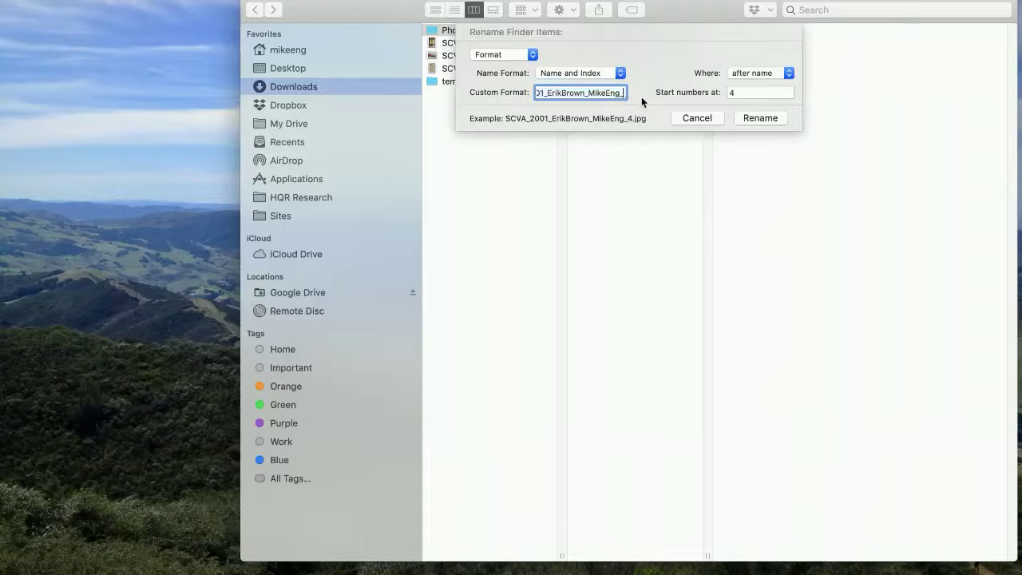
pyautogui.click(760, 72)
pyautogui.click(750, 71)
# Step: Set the numbering to start at 10 and rename the three photos
pyautogui.click(741, 93)
pyautogui.doubleClick(732, 93)
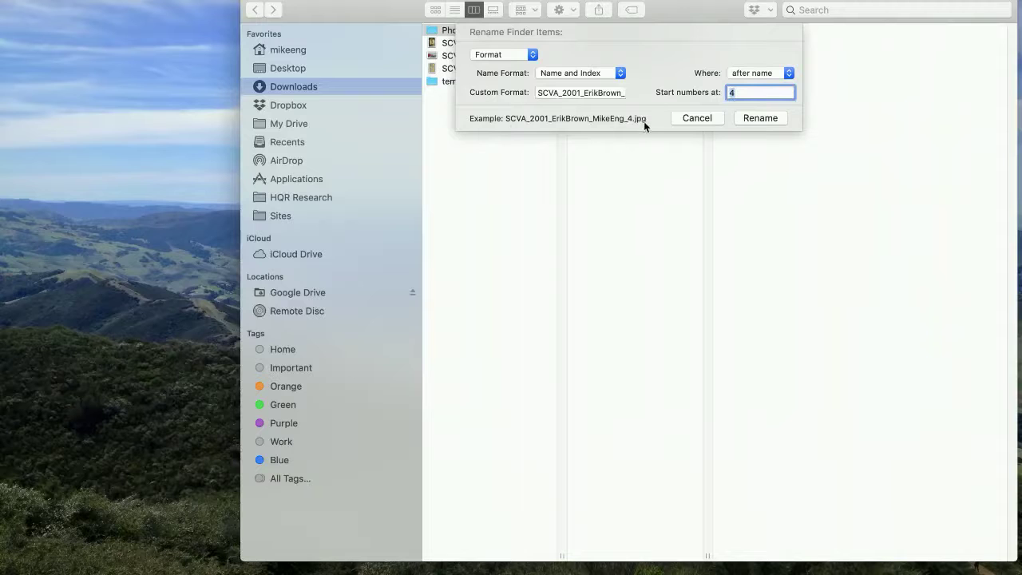
pyautogui.click(743, 94)
pyautogui.press('BackSpace')
pyautogui.write('10')
pyautogui.click(763, 120)
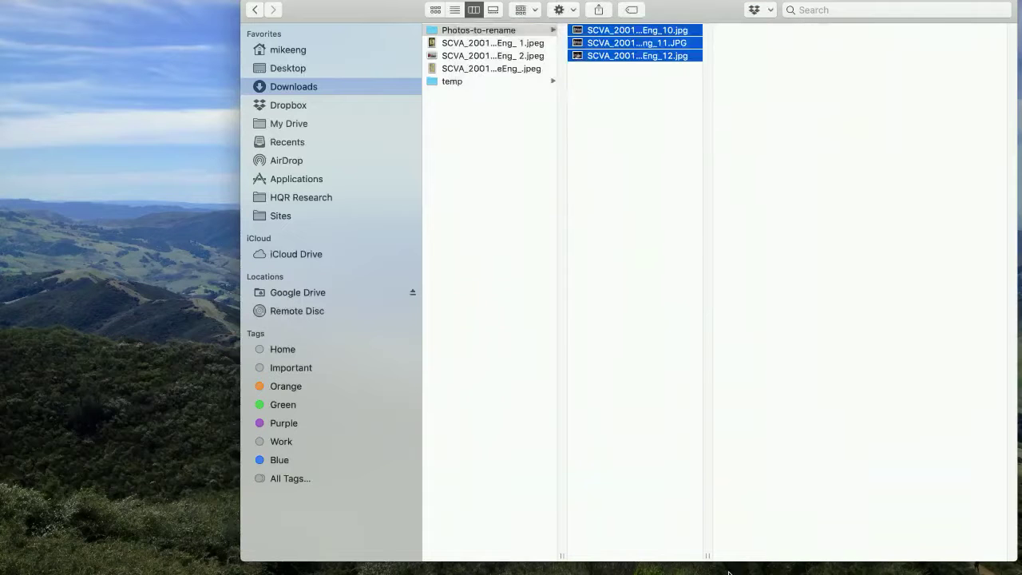
# Step: Widen the file column to show the full file names and preview the renamed photo numbered 10
pyautogui.moveTo(711, 555); pyautogui.dragTo(876, 543)
pyautogui.click(703, 220)
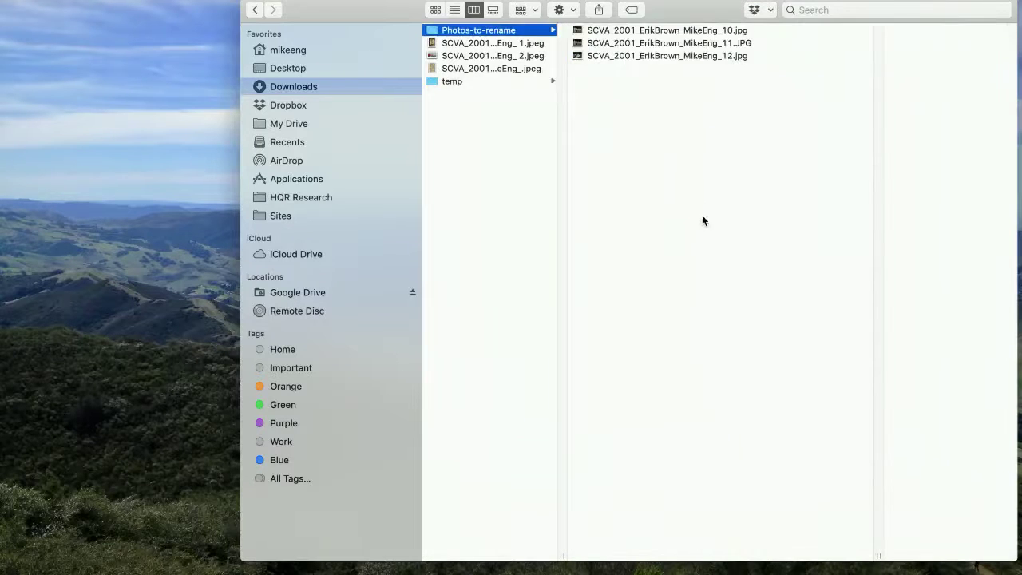
pyautogui.click(697, 29)
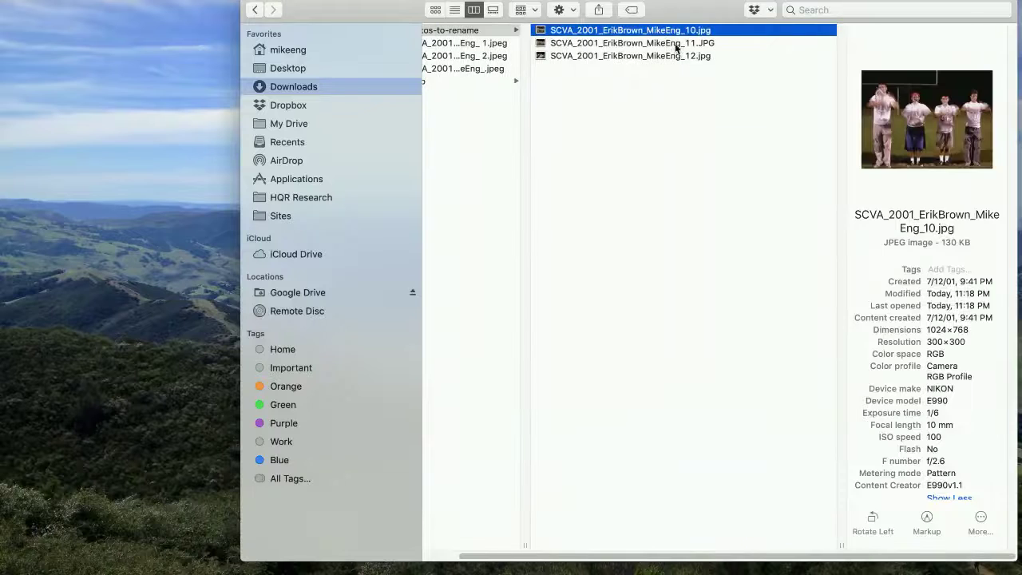